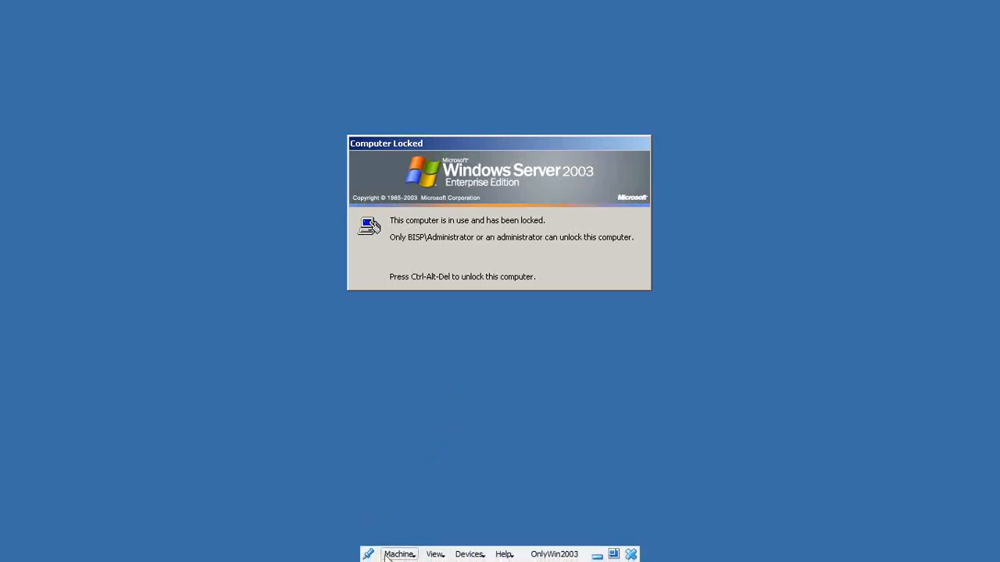
Step: Send Ctrl-Alt-Del via the VirtualBox Machine menu and submit the Administrator password to unlock the server
click(399, 555)
click(439, 460)
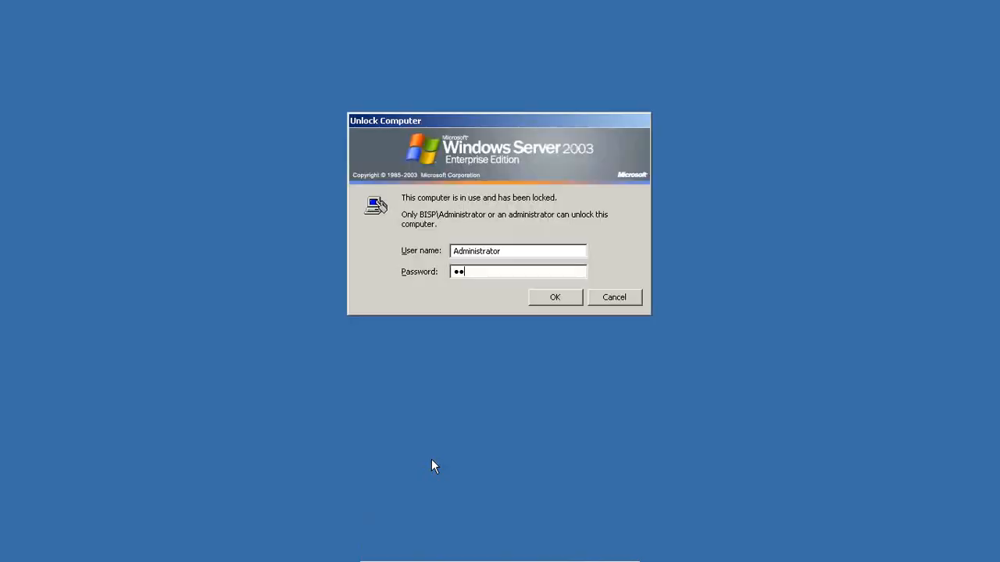
text(password)
key(Return)
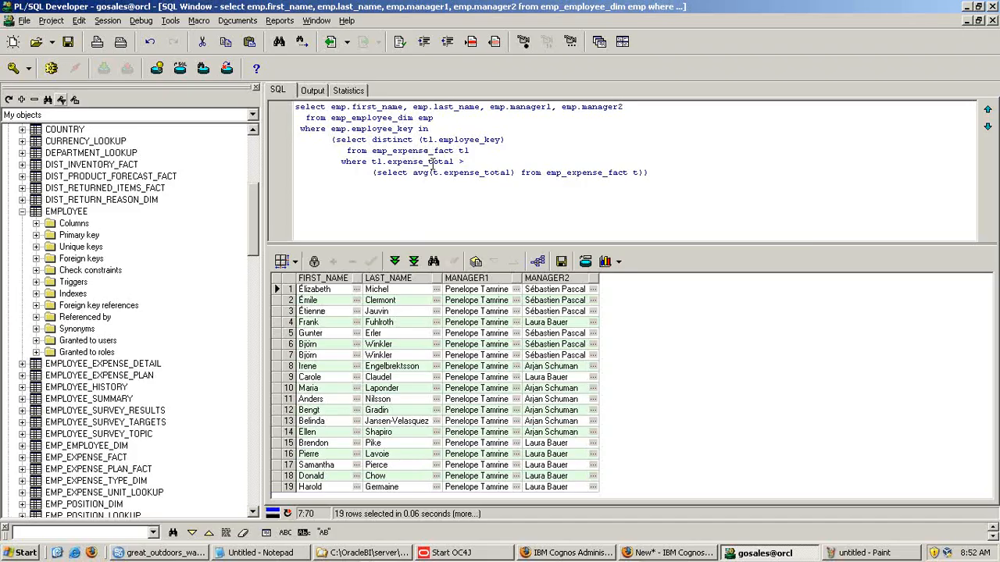
Step: Run only the inner avg(t.expense_total) subquery with F8, then mark the employee key subquery
drag(378, 173, 641, 170)
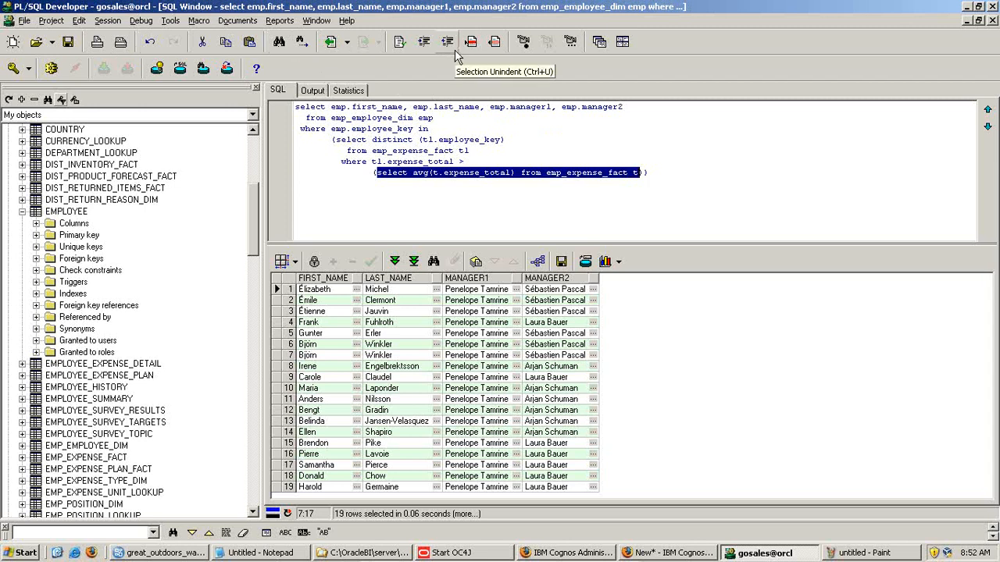
key(F8)
click(539, 174)
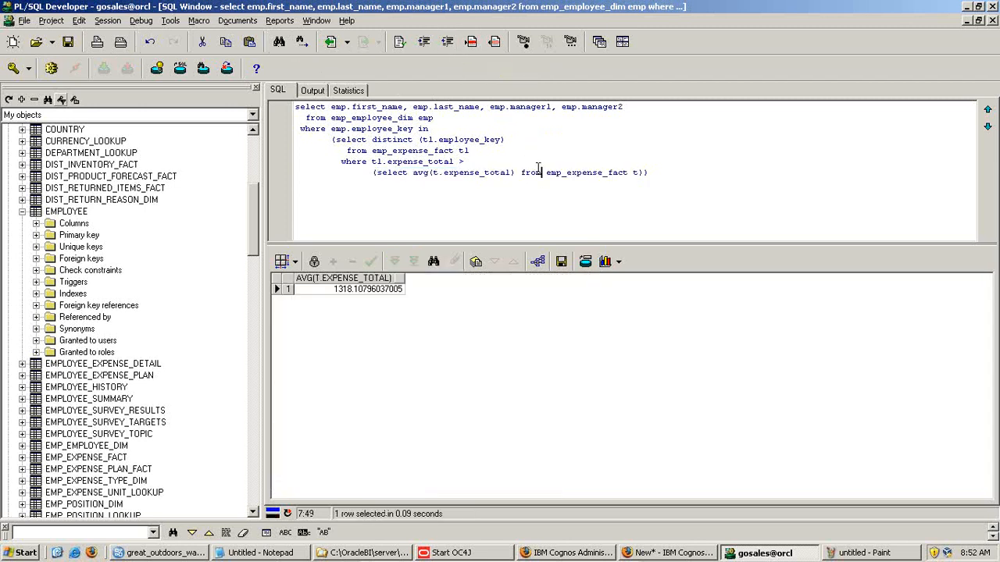
drag(649, 173, 334, 140)
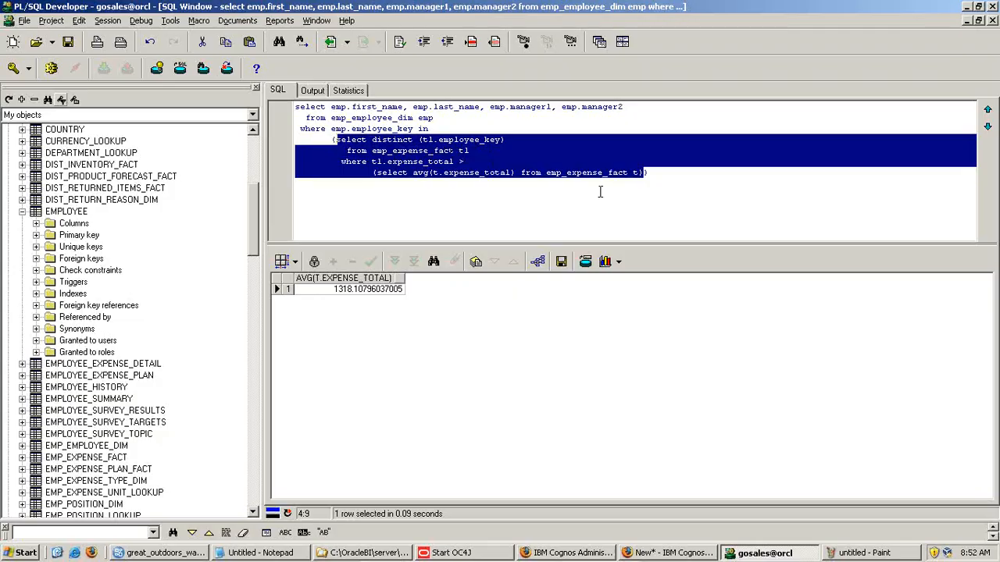
Step: Run the distinct employee_key subquery alone and point out its condition and extent
key(F8)
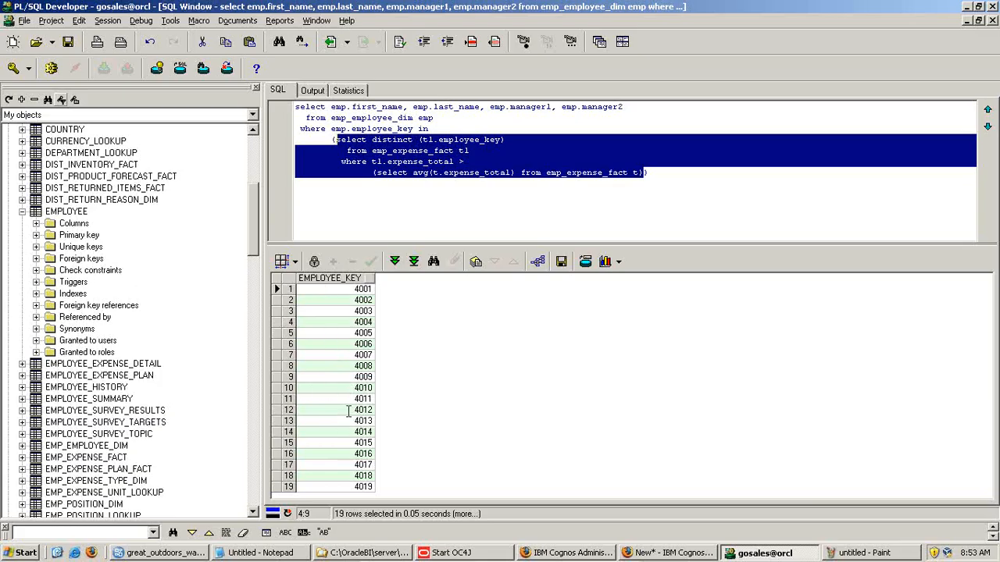
click(385, 203)
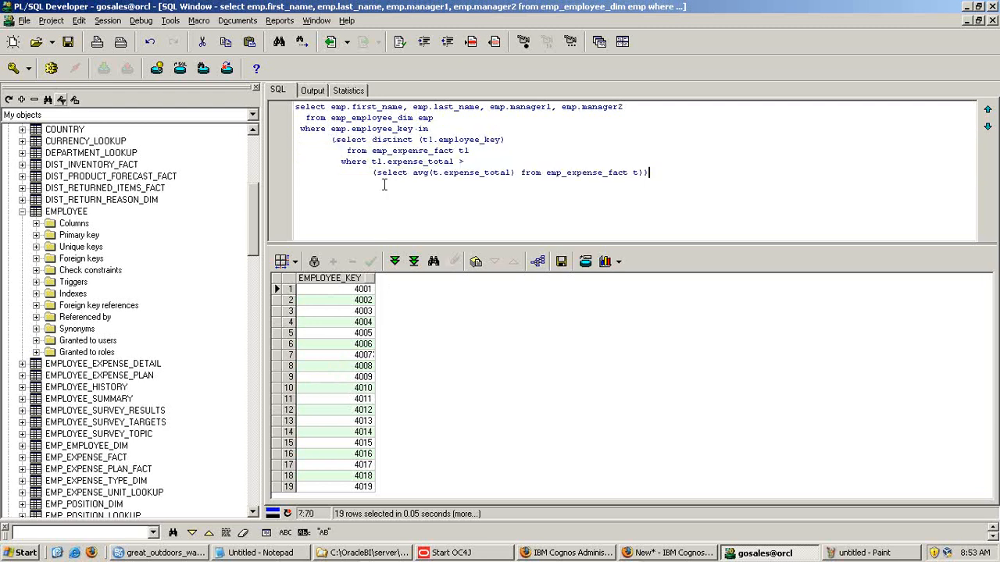
mouse_move(298, 129)
mouse_down()
mouse_move(428, 128)
mouse_move(417, 128)
mouse_up()
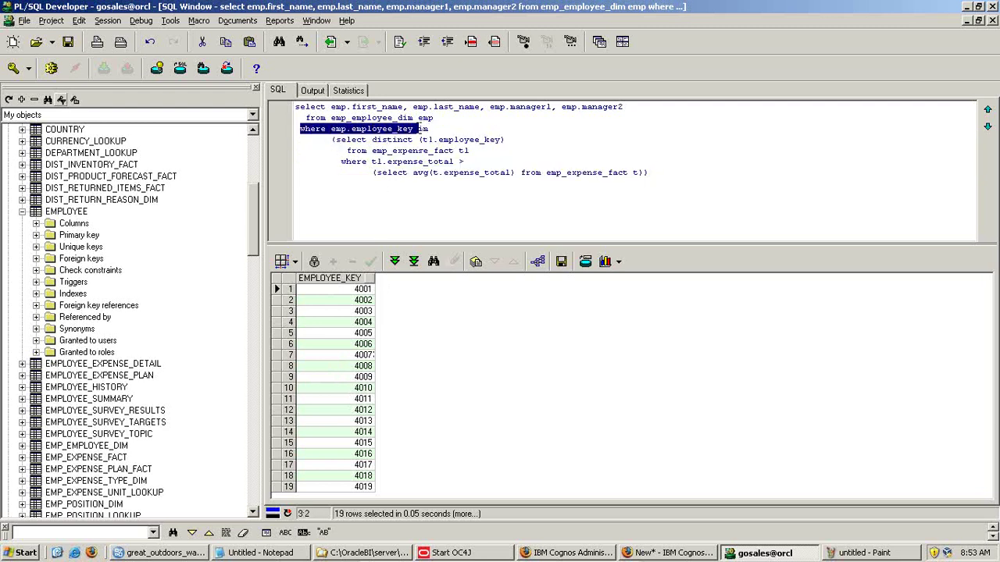
click(428, 128)
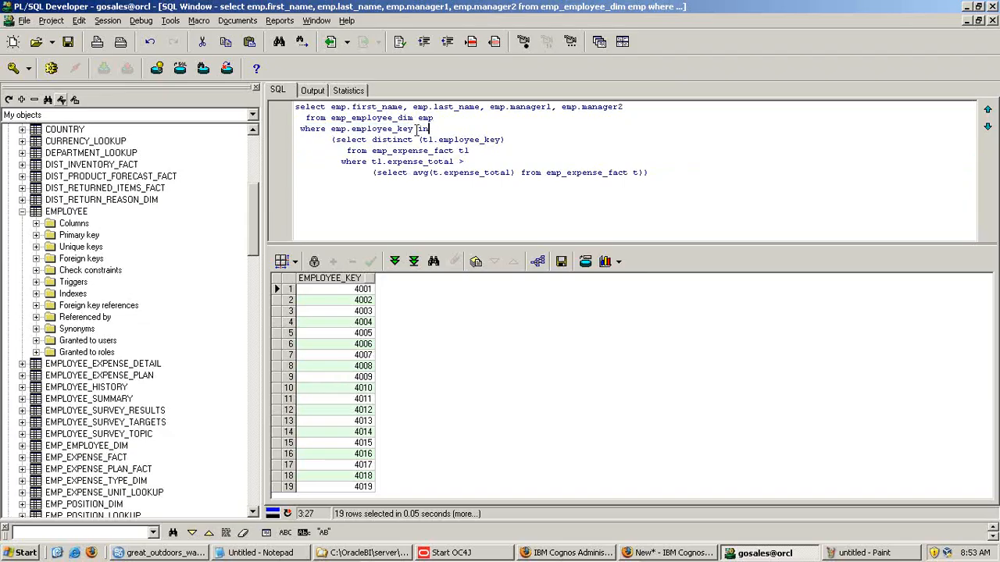
drag(332, 140, 647, 173)
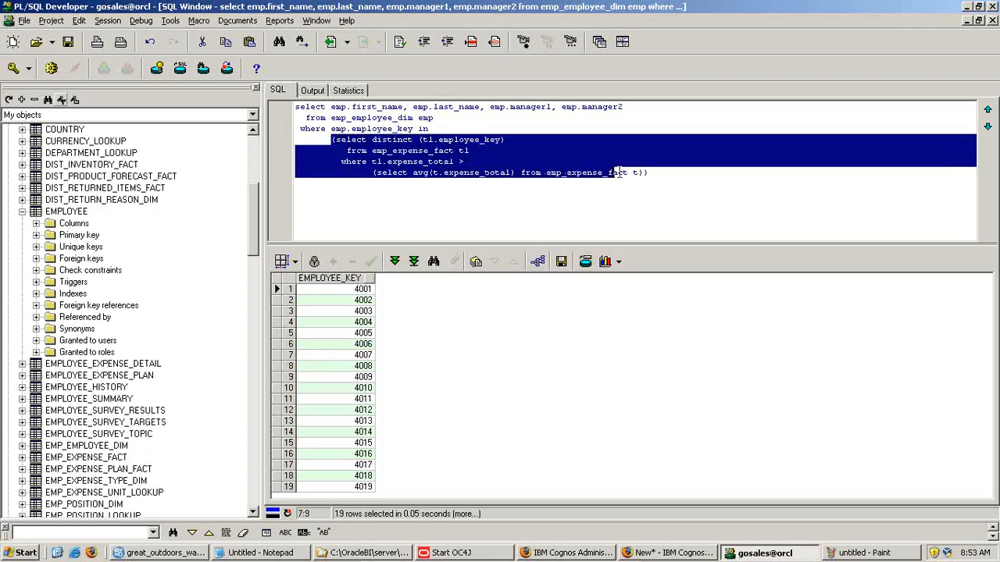
Step: Point out the emp alias and selected columns, then run the full employee-and-managers query with F8
click(420, 117)
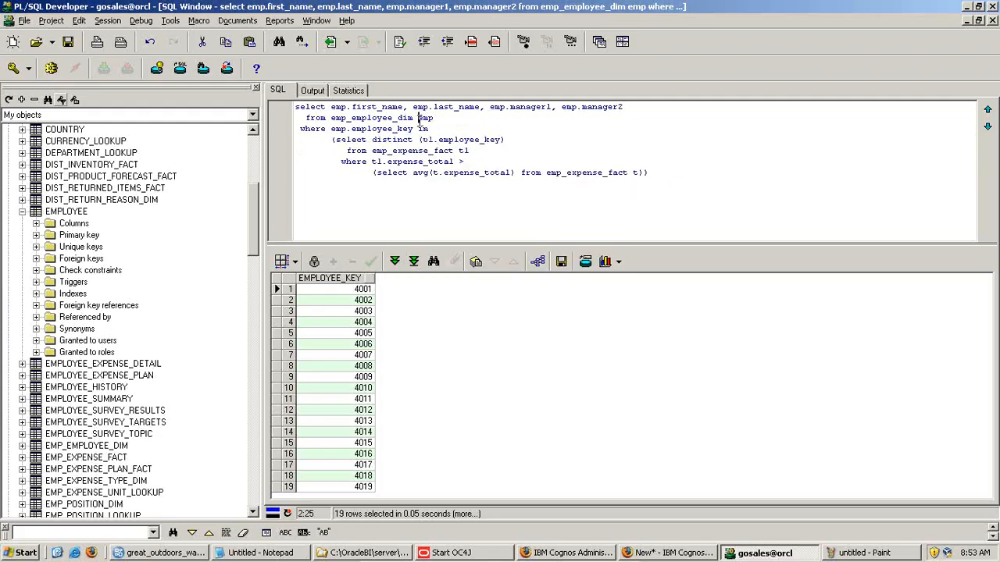
click(354, 106)
click(434, 117)
mouse_move(335, 139)
mouse_down()
mouse_move(652, 173)
mouse_move(477, 162)
mouse_move(295, 107)
mouse_up()
key(ctrl+c)
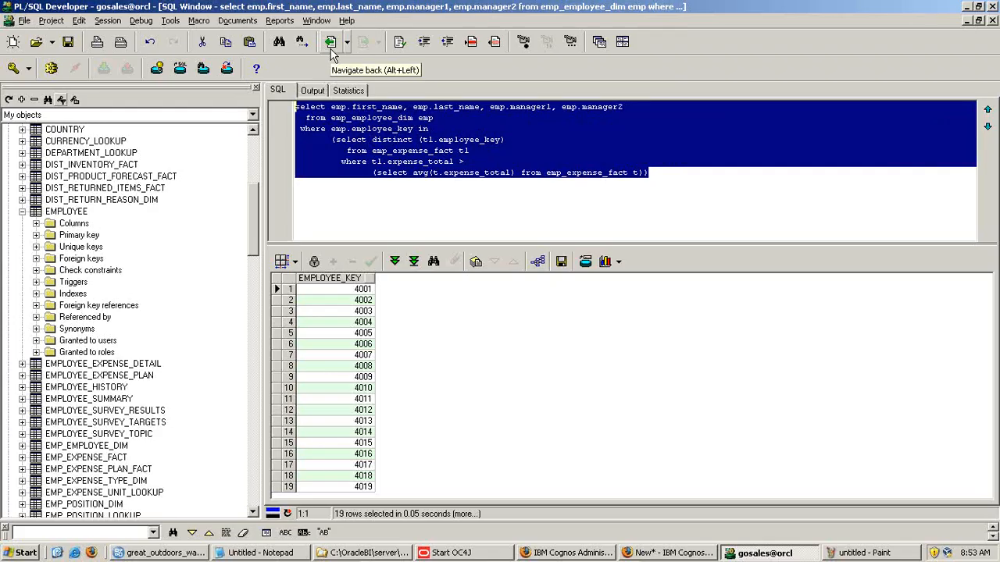
key(F8)
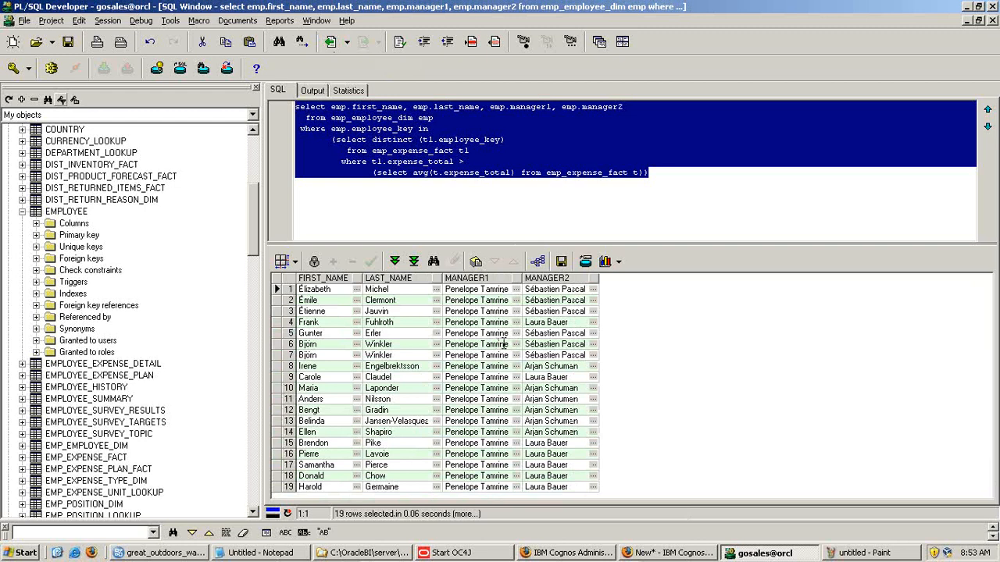
Step: Create a new List report in Report Studio, discarding the unsaved changes
click(668, 553)
click(8, 65)
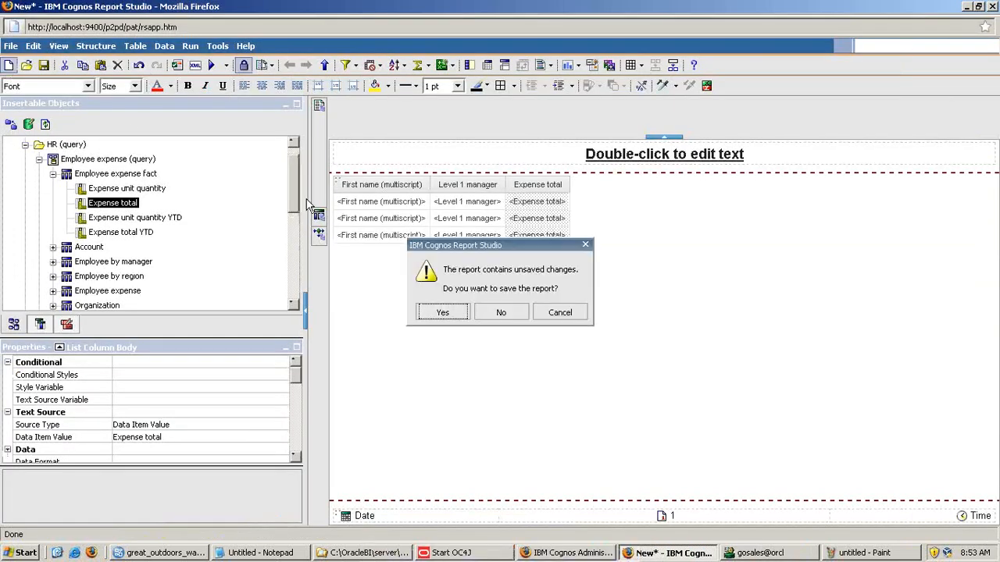
click(502, 312)
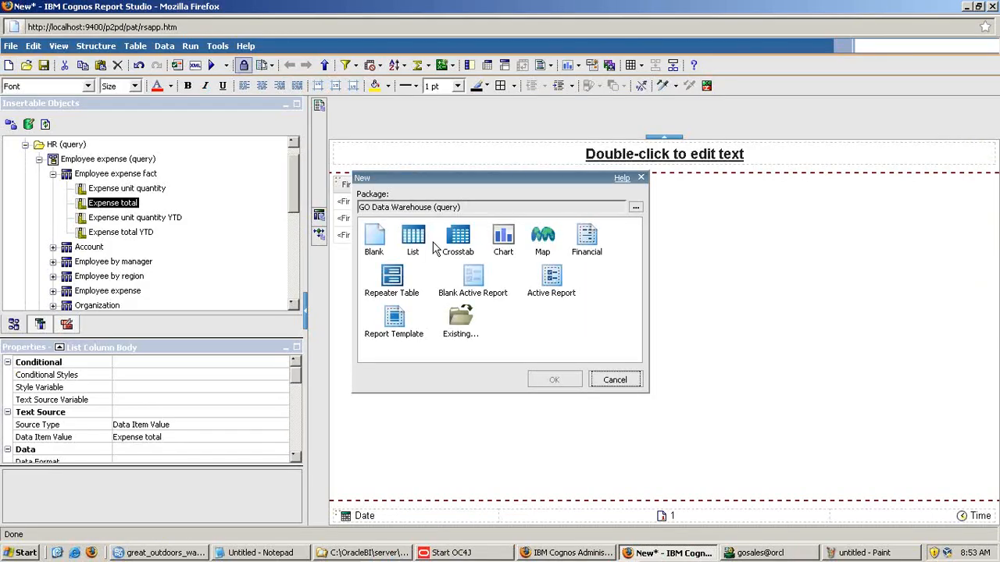
click(413, 239)
click(554, 380)
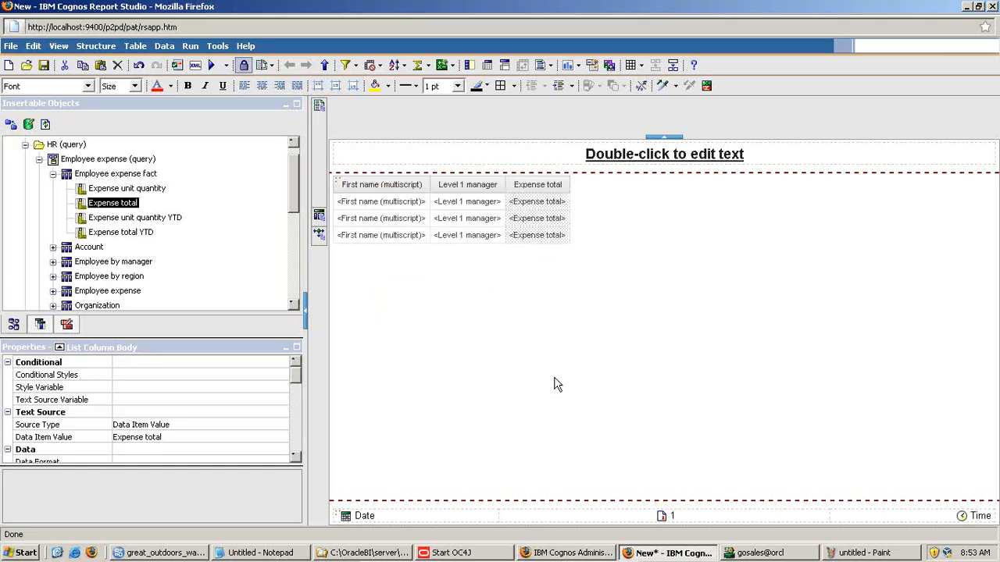
Step: Show the report's queries in Query Explorer and open the work area for Query1
click(319, 106)
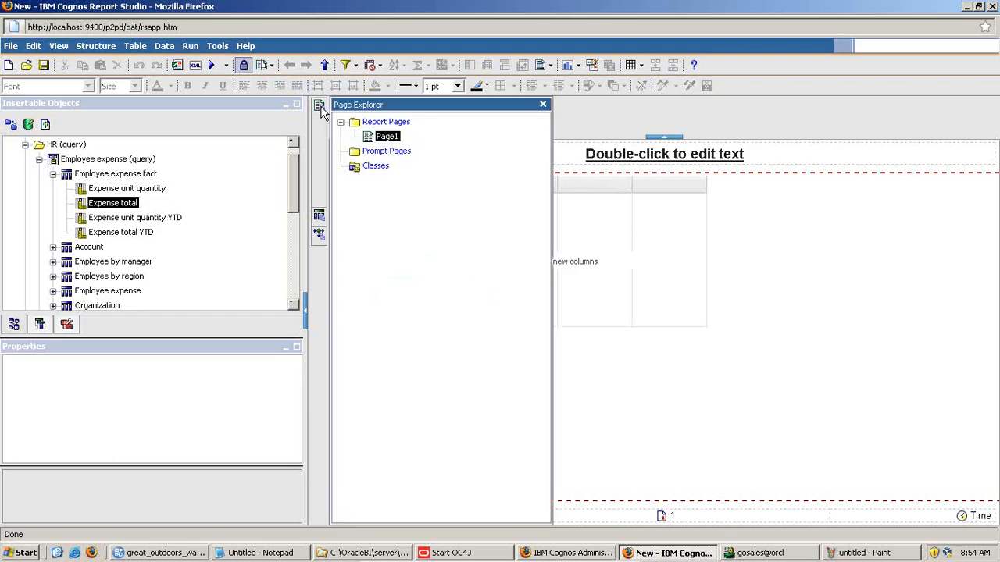
click(319, 214)
click(319, 223)
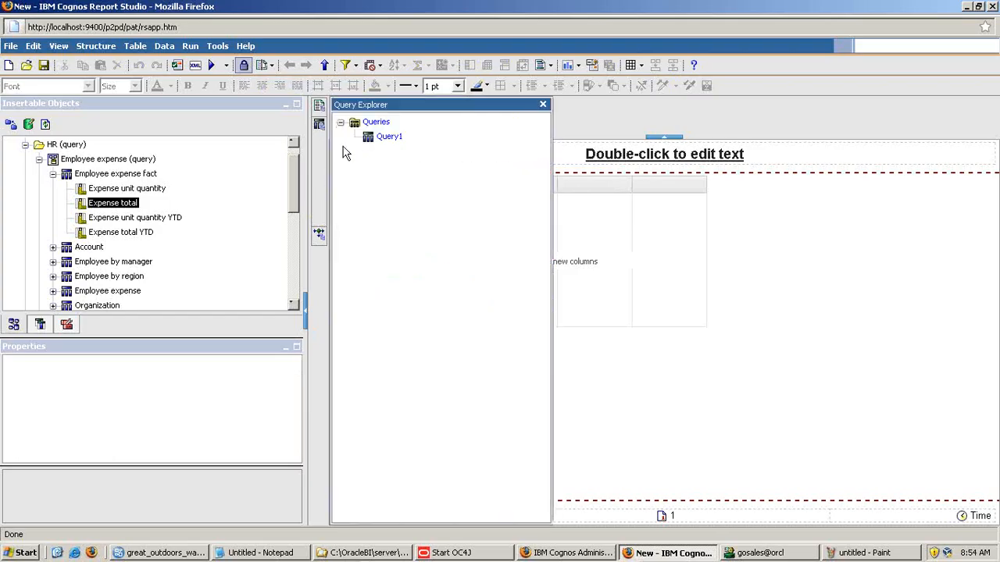
click(389, 137)
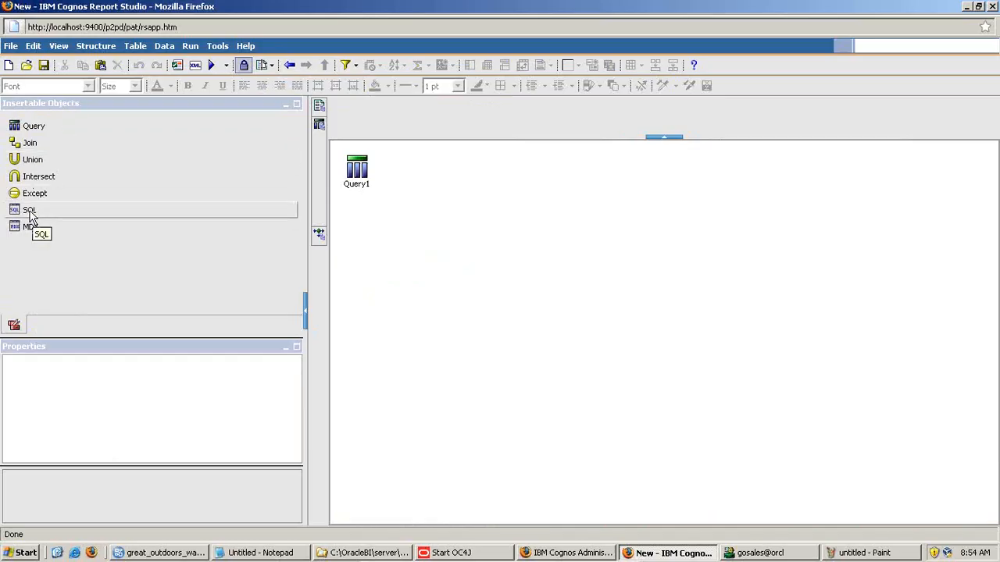
Step: Attach a native SQL object to Query1 with great_outdoors_warehouse as its data source
drag(30, 211, 401, 179)
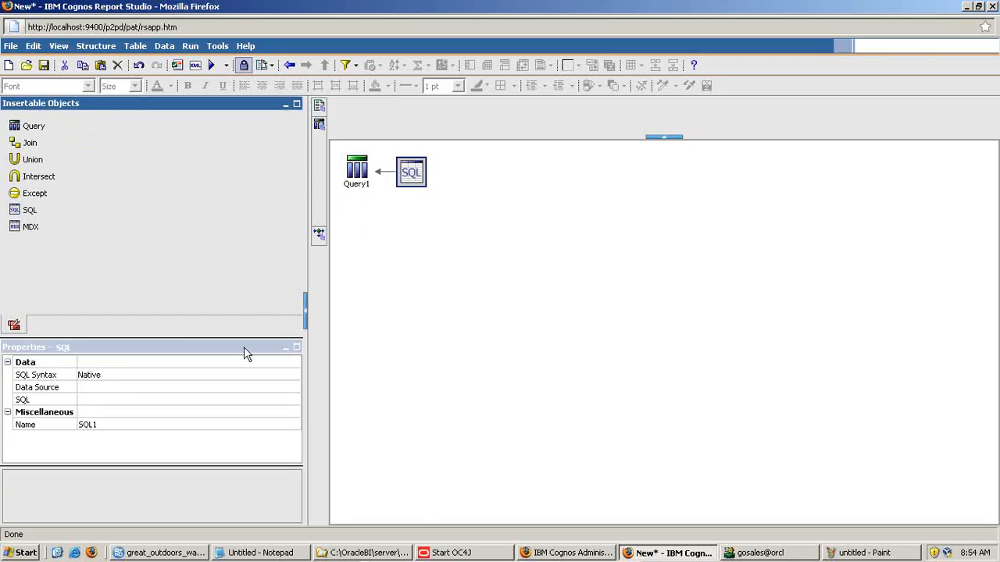
click(248, 388)
click(294, 388)
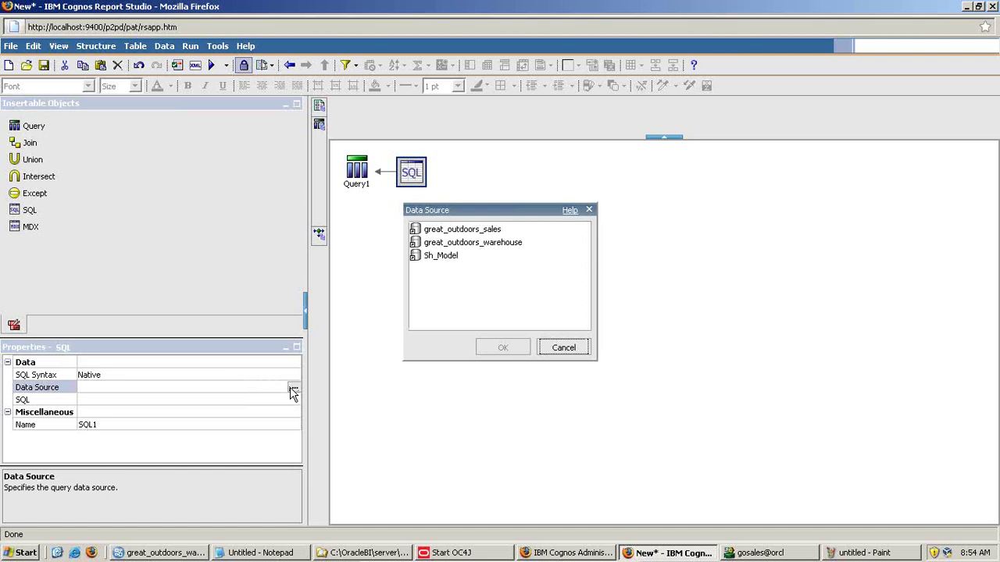
click(451, 243)
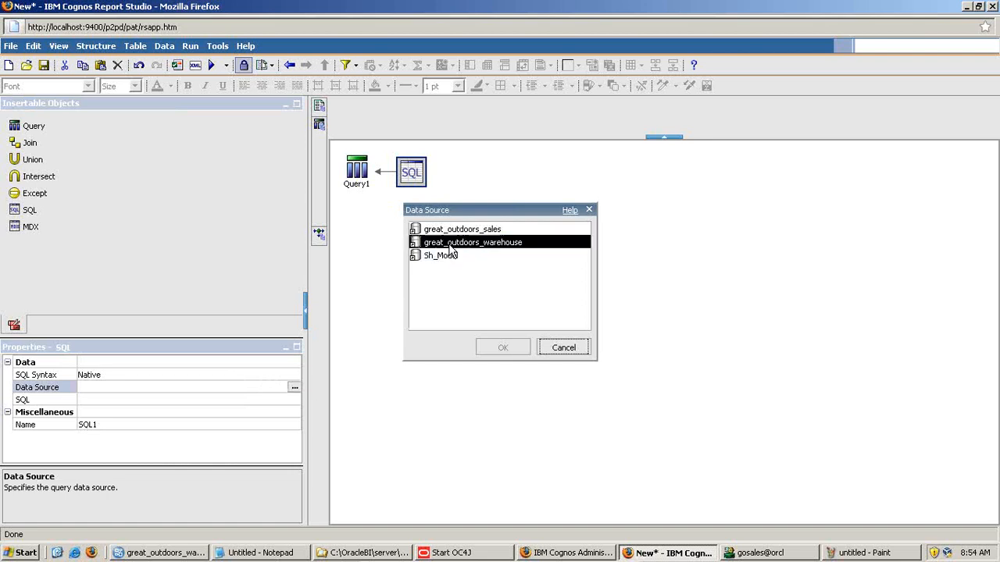
click(503, 347)
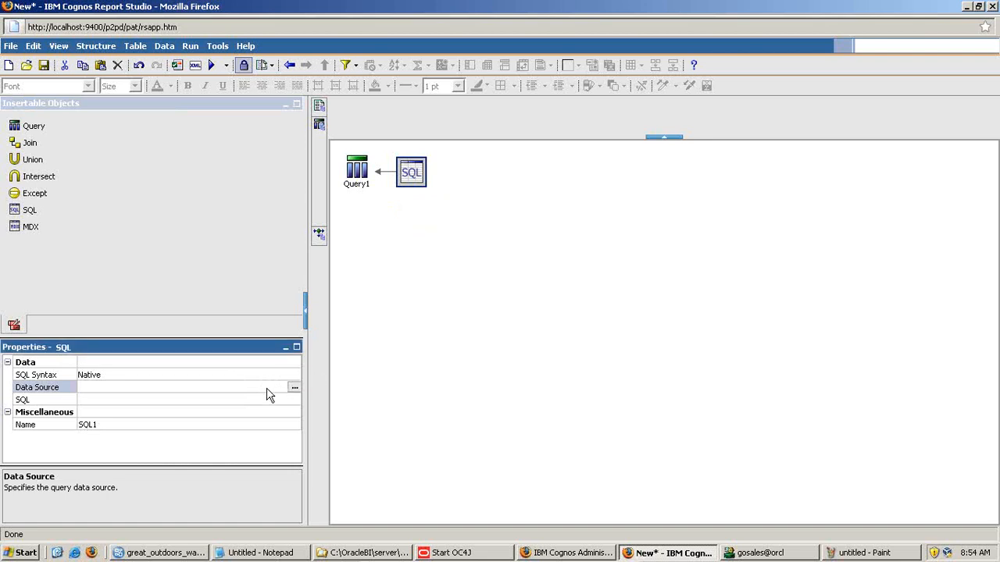
Step: Paste the employee-and-managers query into the SQL property, validate it and accept it
click(257, 400)
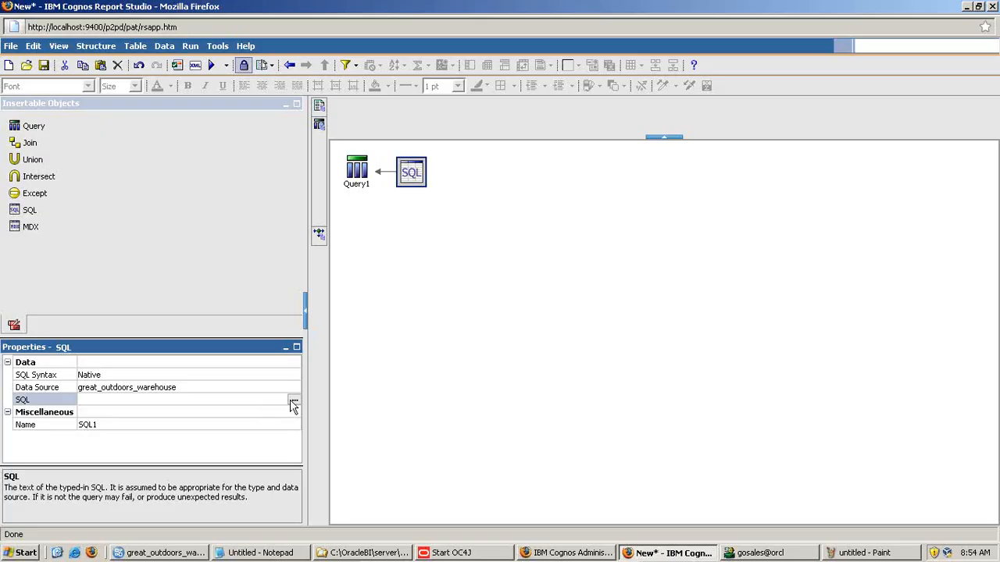
click(294, 404)
key(ctrl+v)
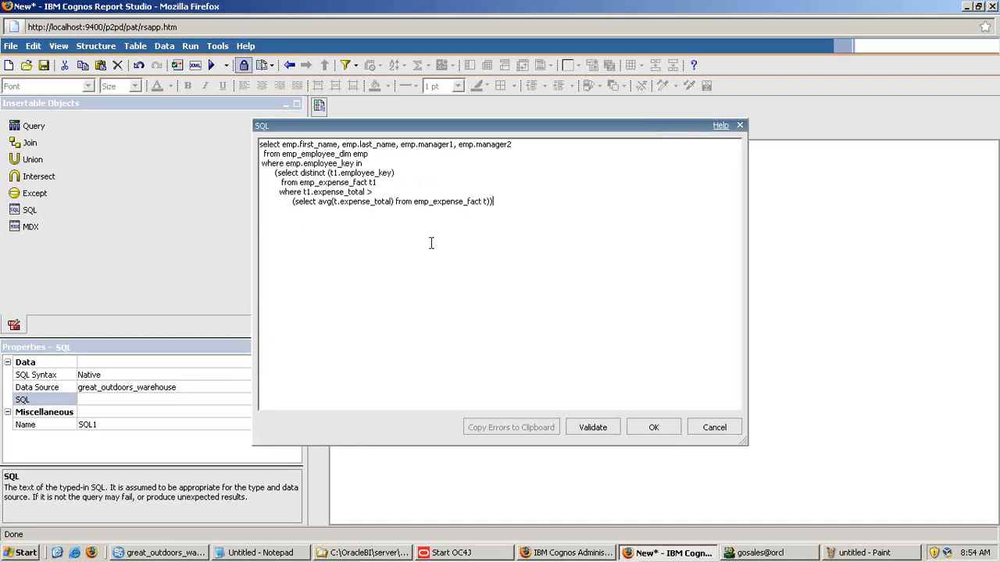
click(594, 430)
click(654, 428)
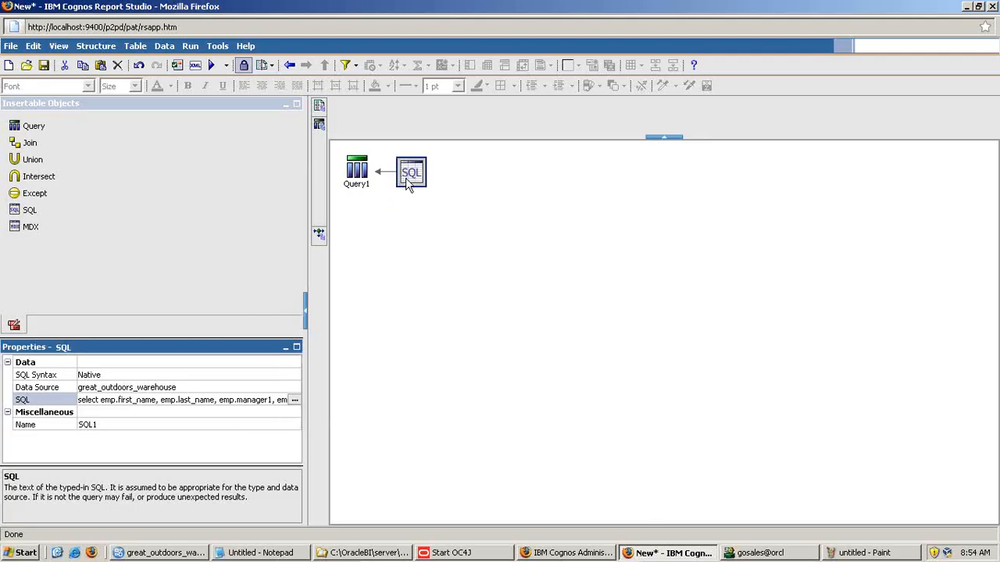
Step: Switch to PL/SQL Developer and select the query's output column list
click(764, 552)
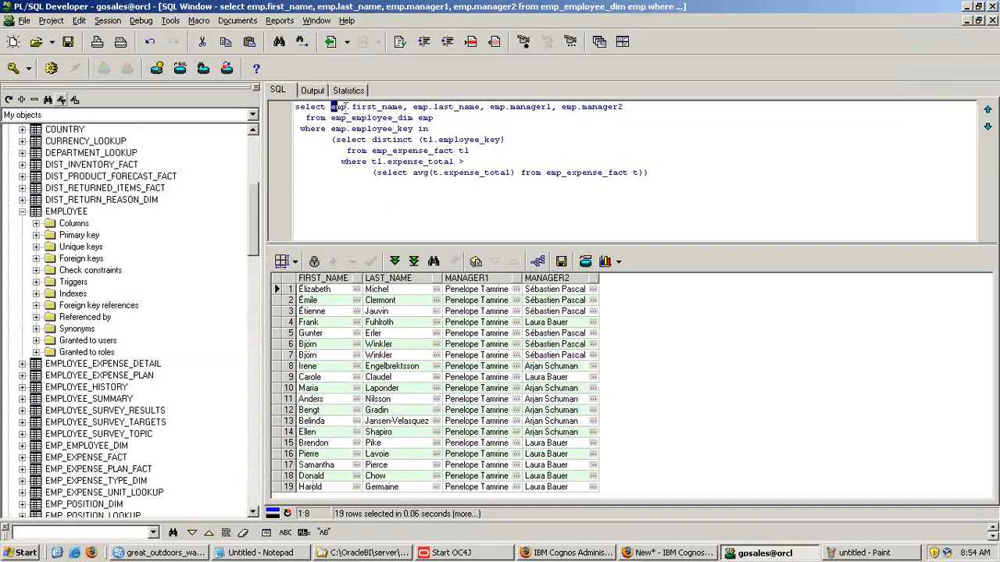
drag(332, 107, 624, 107)
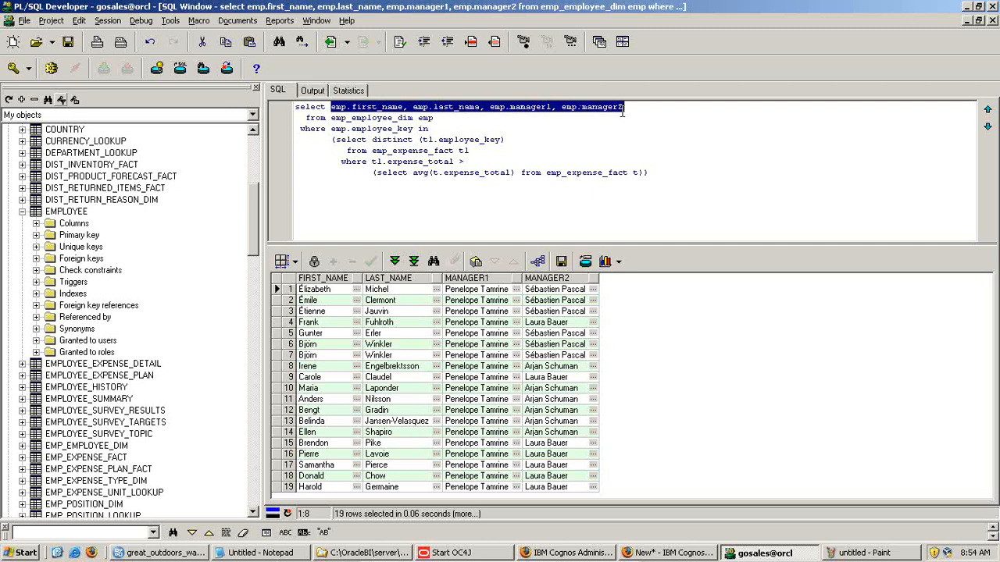
Step: On Page1, add Query1's FIRST_NAME, LAST_NAME, MANAGER1 and MANAGER2 data items as list columns
click(671, 553)
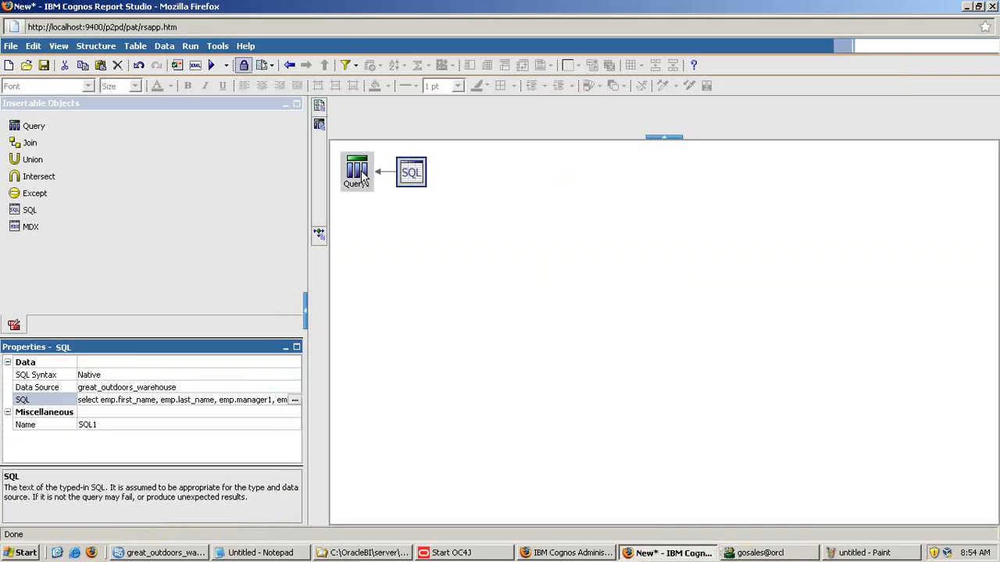
click(318, 106)
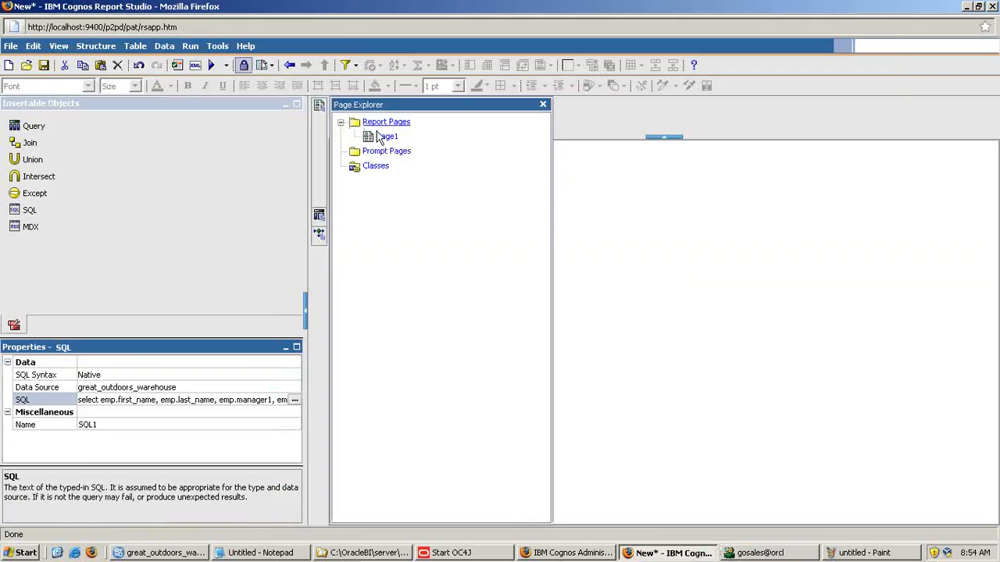
click(389, 139)
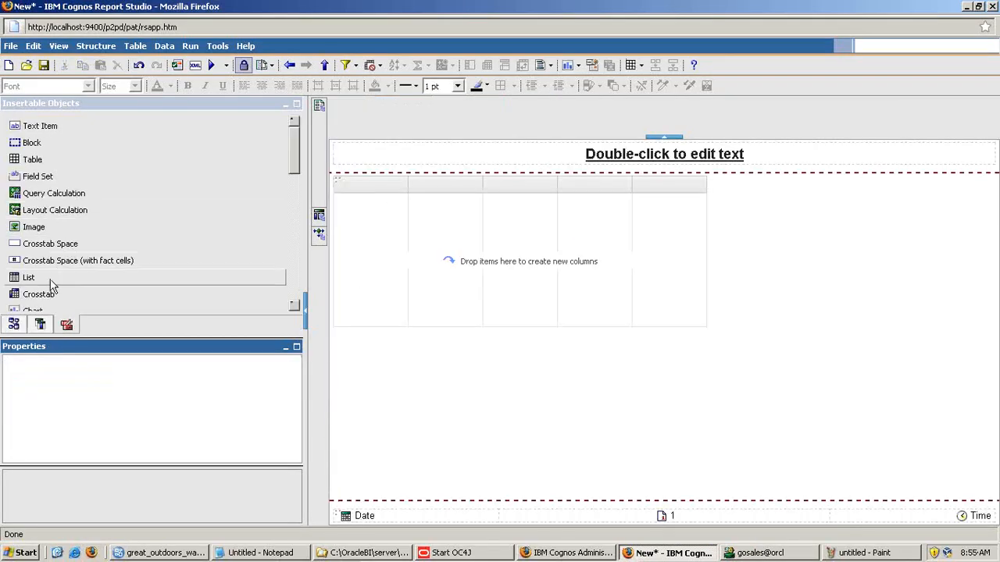
click(39, 324)
click(69, 139)
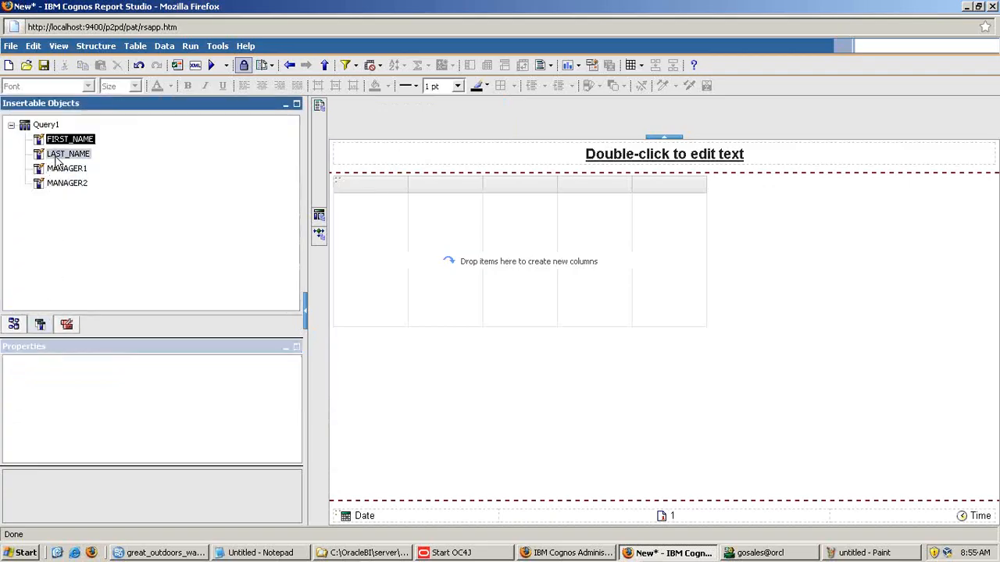
shift+click(68, 182)
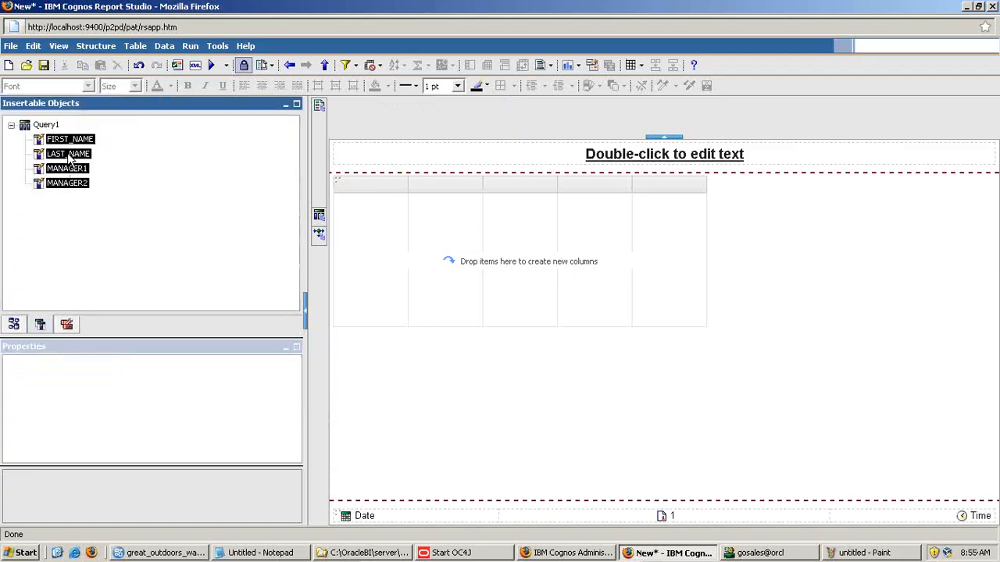
drag(66, 170, 375, 234)
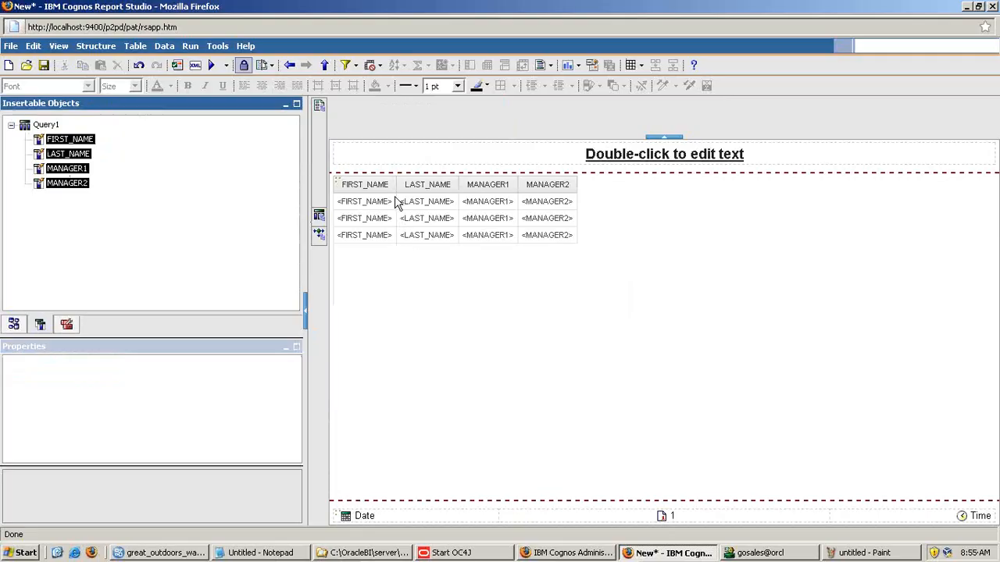
Step: Run the report to view the employee-and-managers output in Cognos Viewer, then return to Report Studio
click(213, 65)
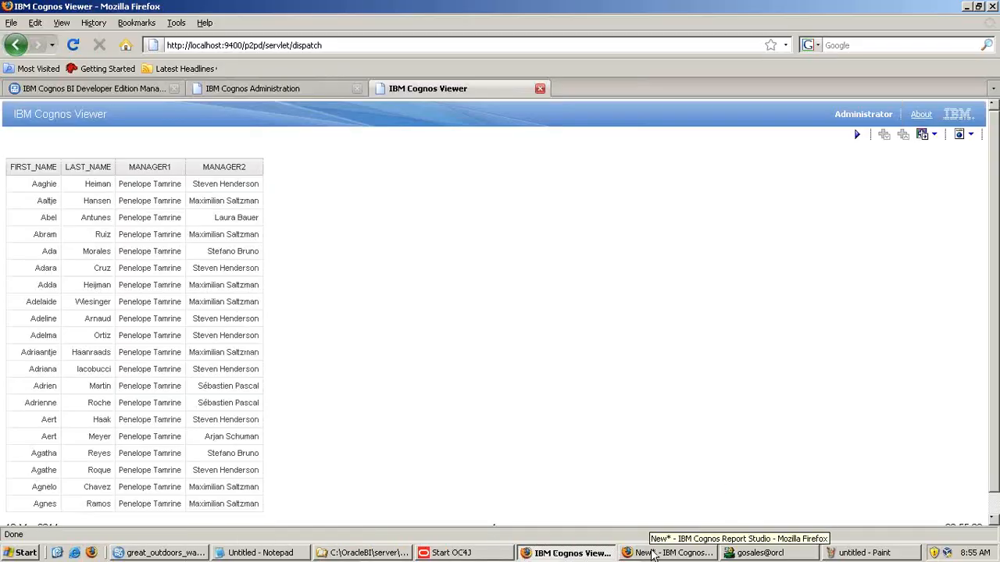
click(668, 553)
click(218, 45)
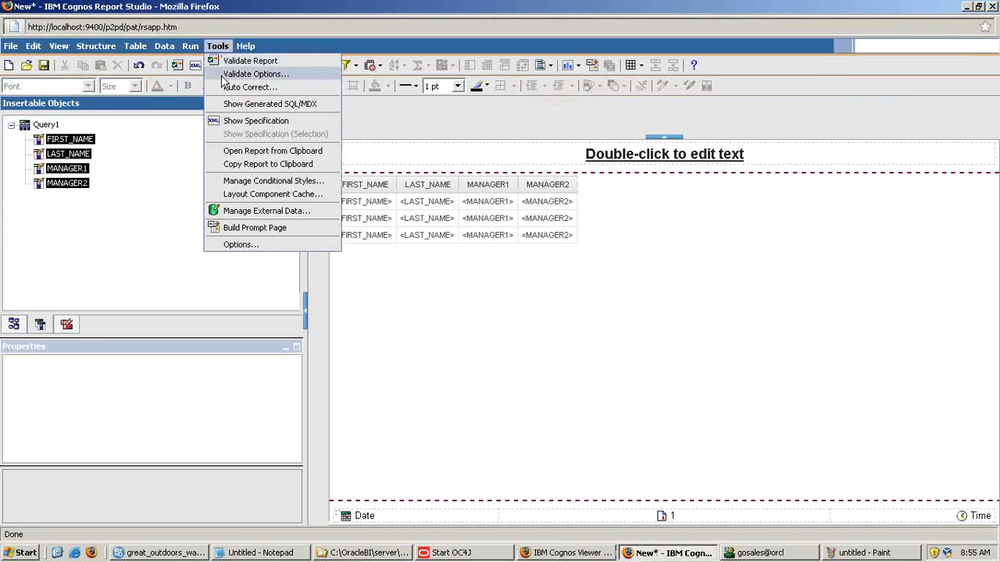
click(229, 107)
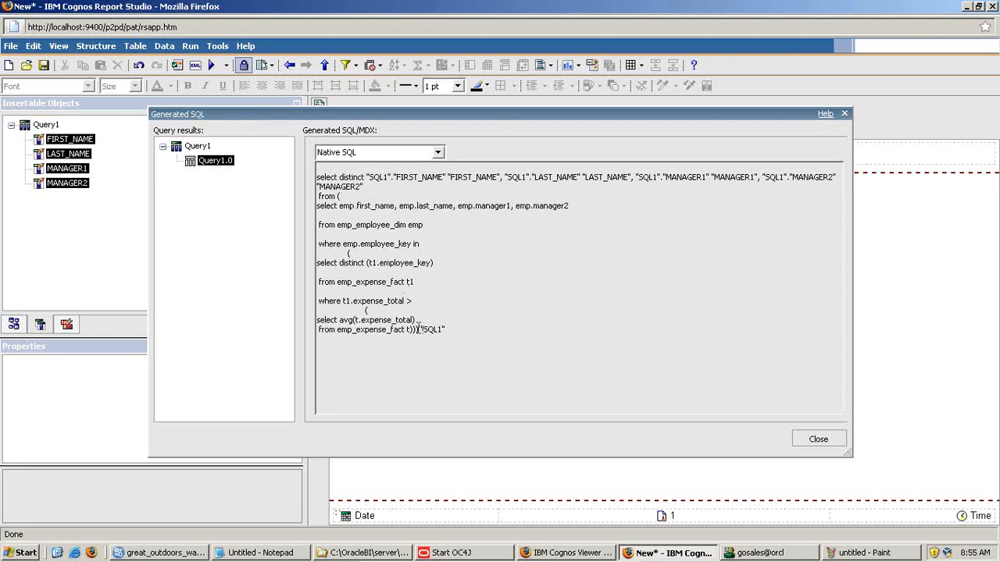
drag(420, 328, 447, 329)
Step: Close the generated SQL view, leaving the four-column list layout on screen
click(818, 439)
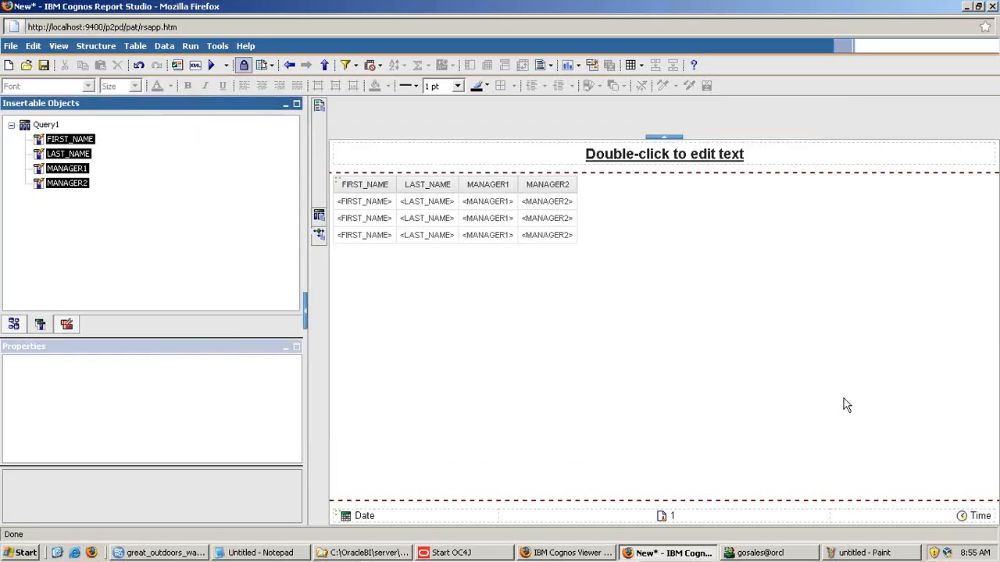